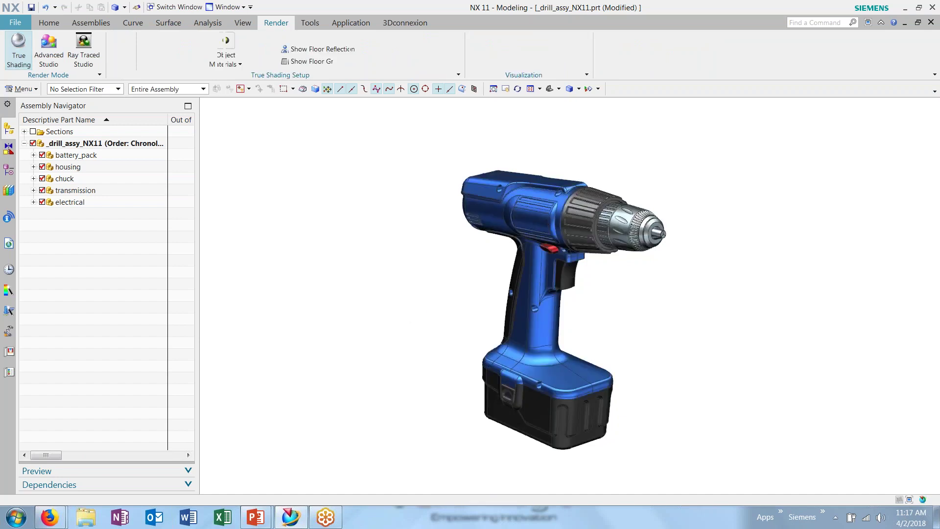
Show the drill assembly in Advanced Studio rendering and enter the Studio task
mouse_move(443, 340)
middle_down()
mouse_move(455, 323)
mouse_move(451, 294)
mouse_move(438, 352)
mouse_move(452, 333)
middle_up()
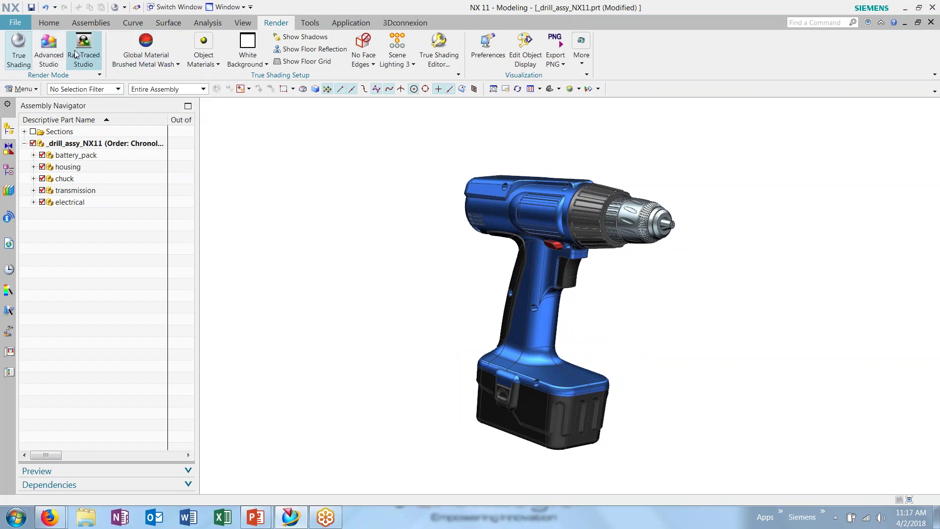
click(49, 49)
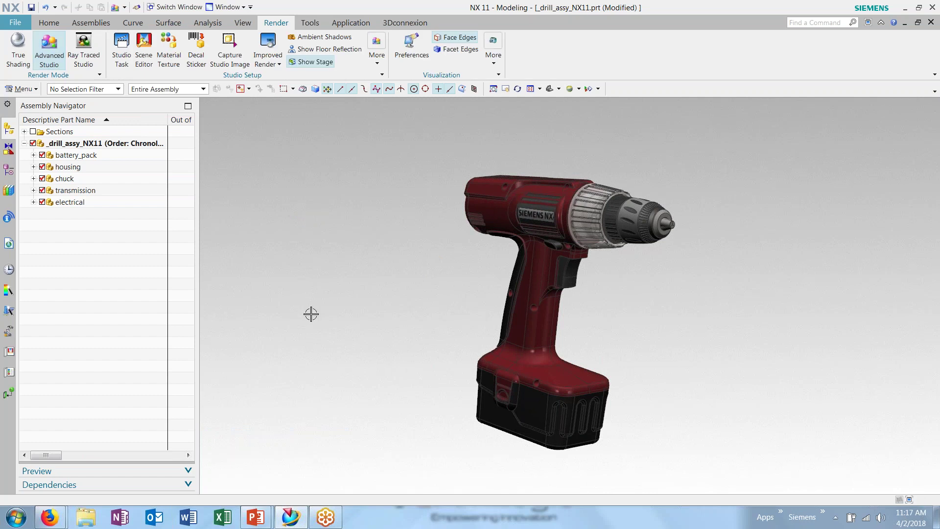
middle_drag(583, 347, 602, 328)
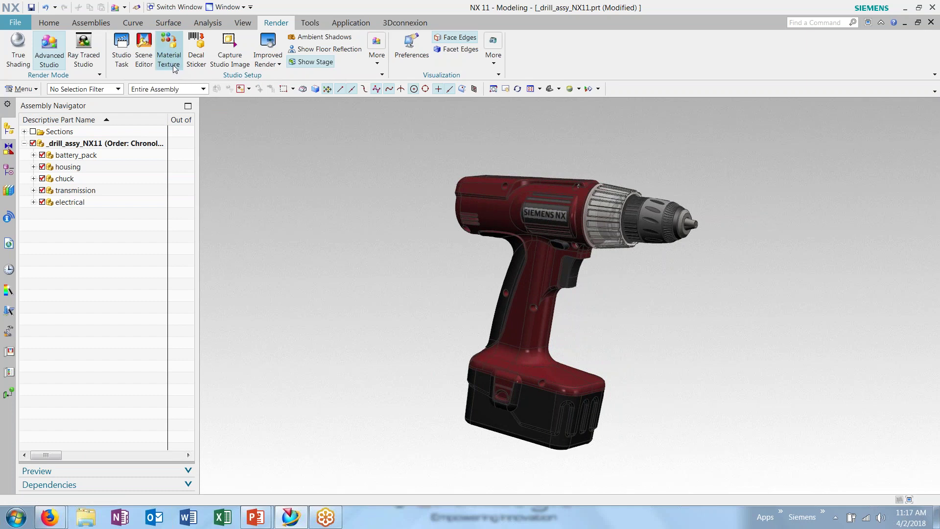
click(121, 49)
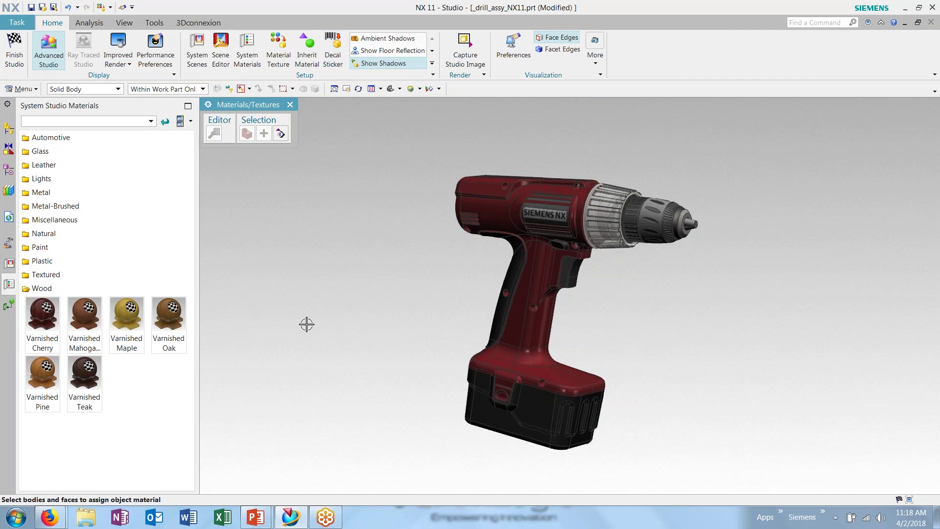
Assign the Acrylic material from the Plastic system studio materials to the drill's near housing half
middle_drag(434, 304, 473, 316)
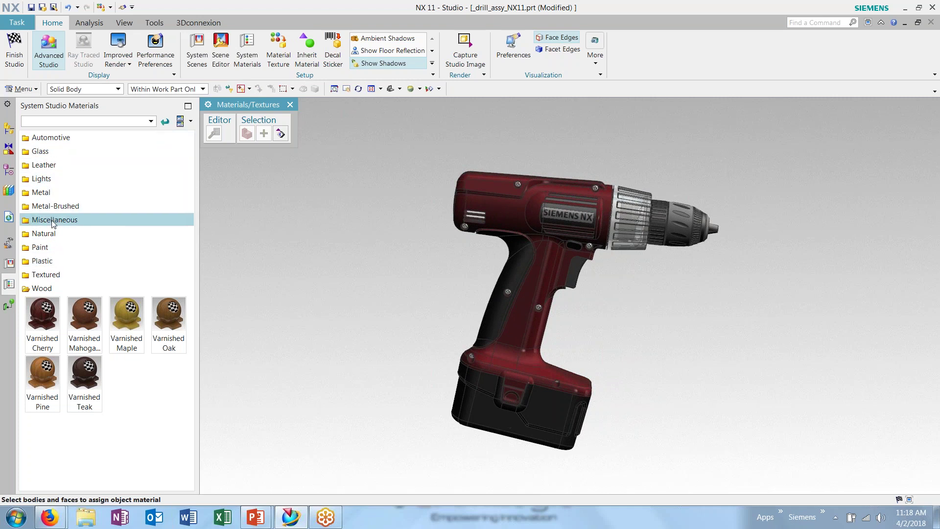
click(52, 262)
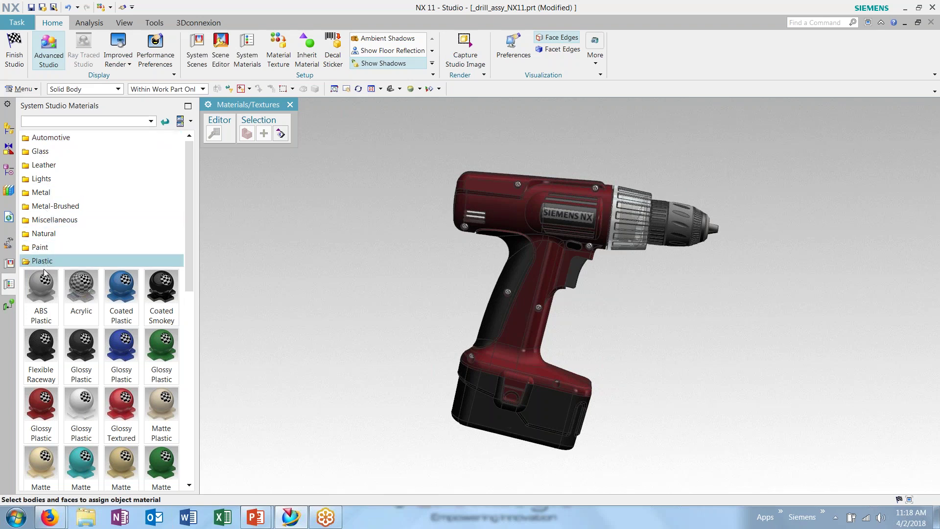
scroll(62, 281, down, 2)
scroll(63, 282, down, 1)
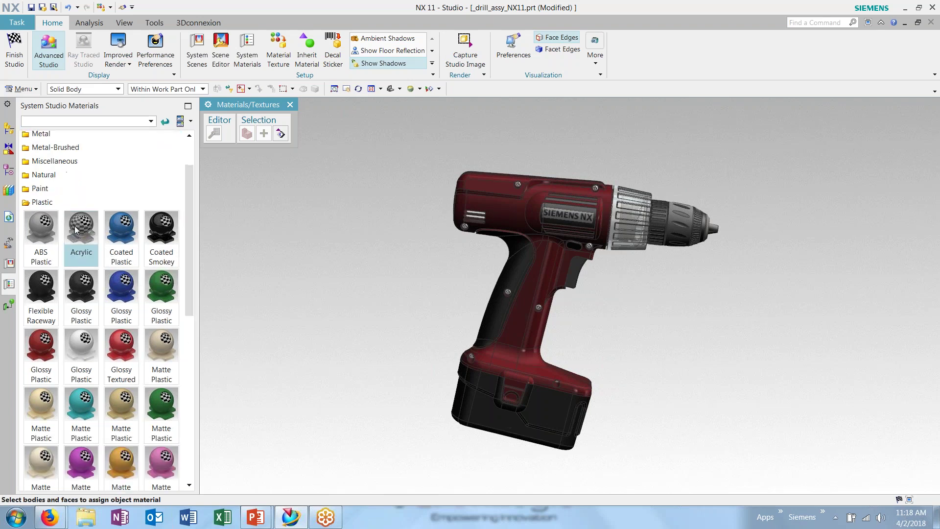
drag(79, 230, 552, 257)
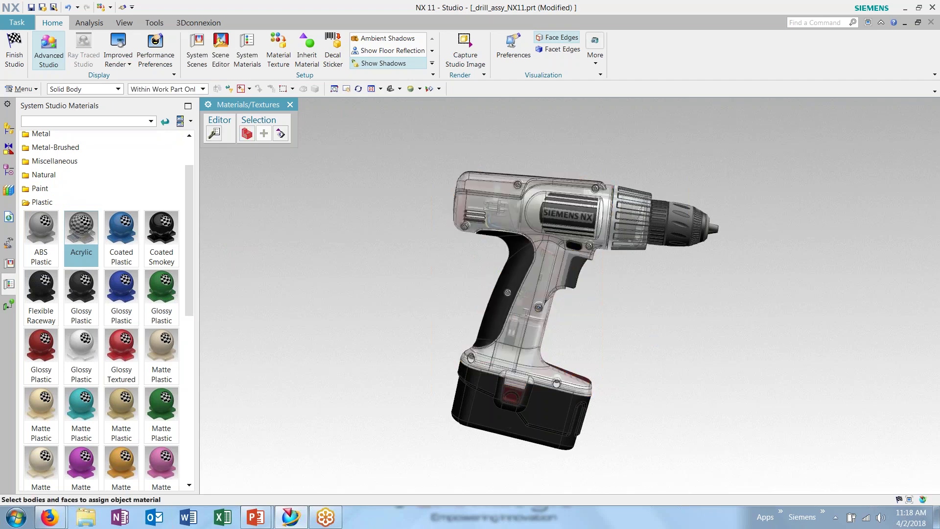
Inspect the drill's acrylic housing and finish the Studio task
middle_drag(630, 343, 607, 338)
scroll(599, 335, up, 5)
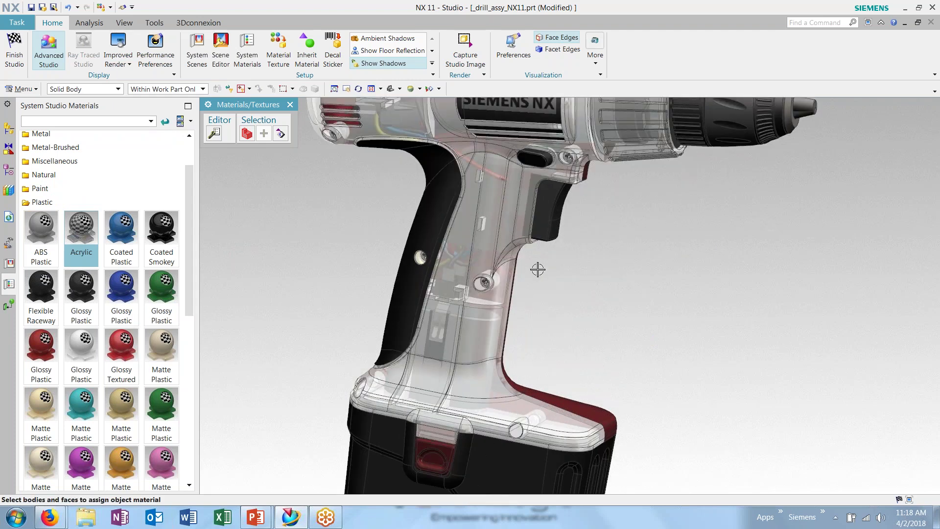
scroll(537, 269, down, 3)
scroll(578, 360, down, 3)
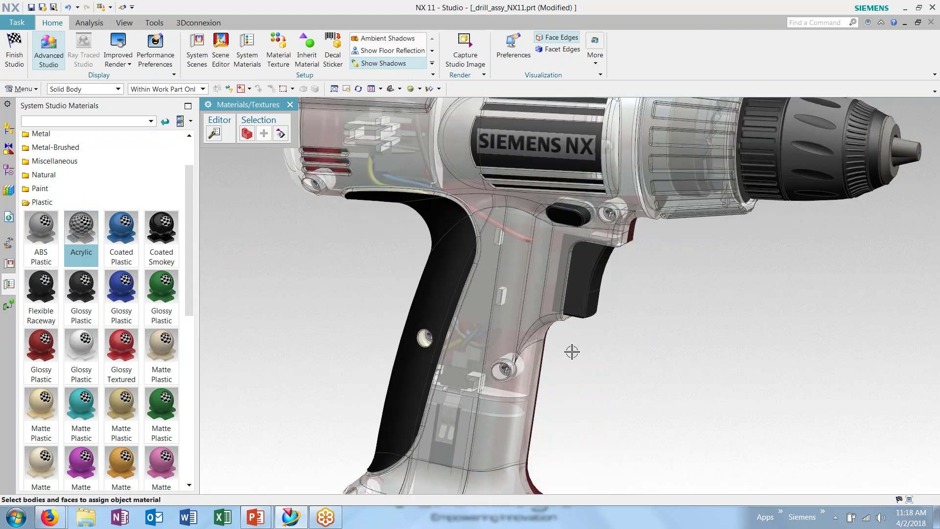
shift+middle_drag(574, 365, 579, 306)
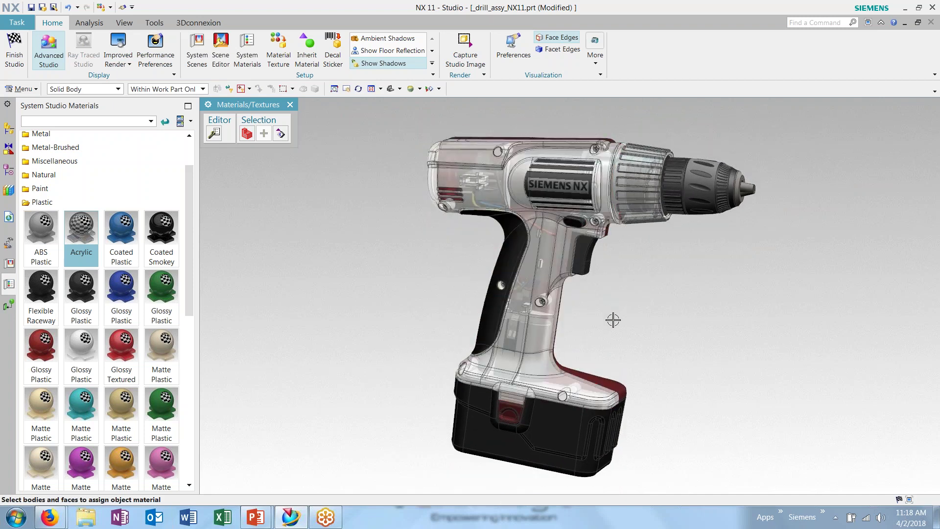
middle_drag(624, 332, 536, 356)
click(14, 54)
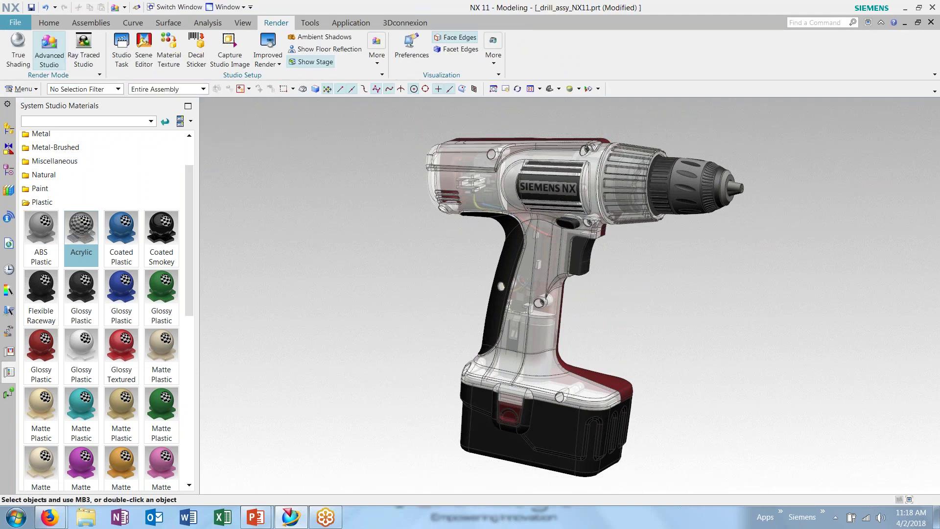
Render the drill in Ray Traced Studio and set the render mode to Quality Interactive
click(83, 51)
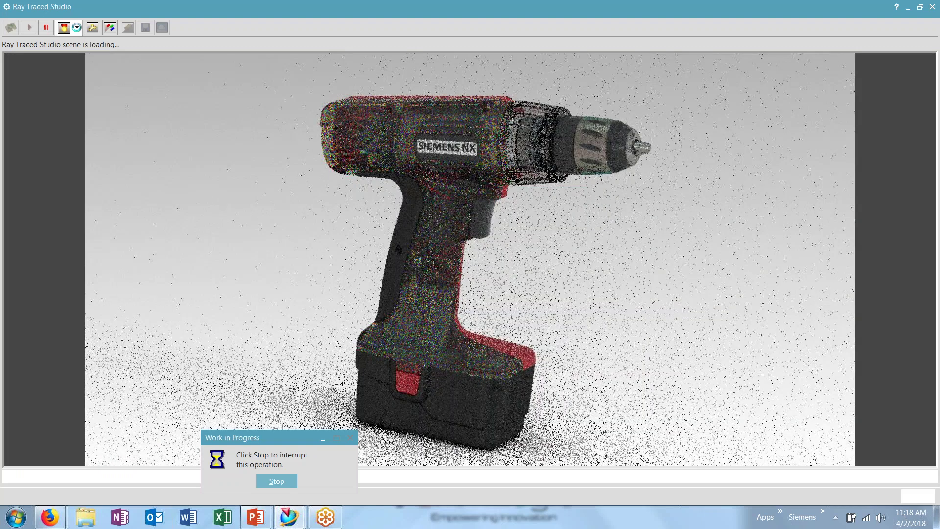
click(77, 28)
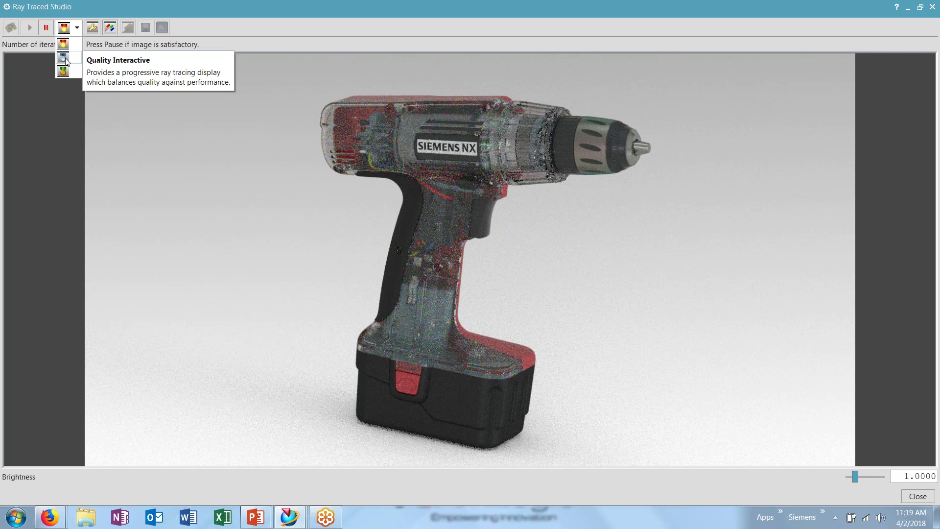
click(63, 59)
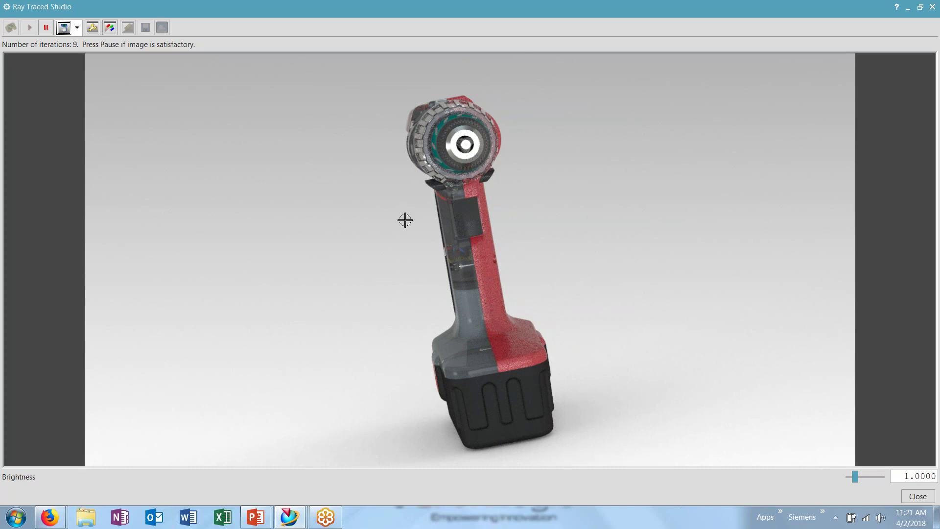
Pause the ray-traced render, then minimize the Ray Traced Studio window to reach the model and restore it
click(46, 28)
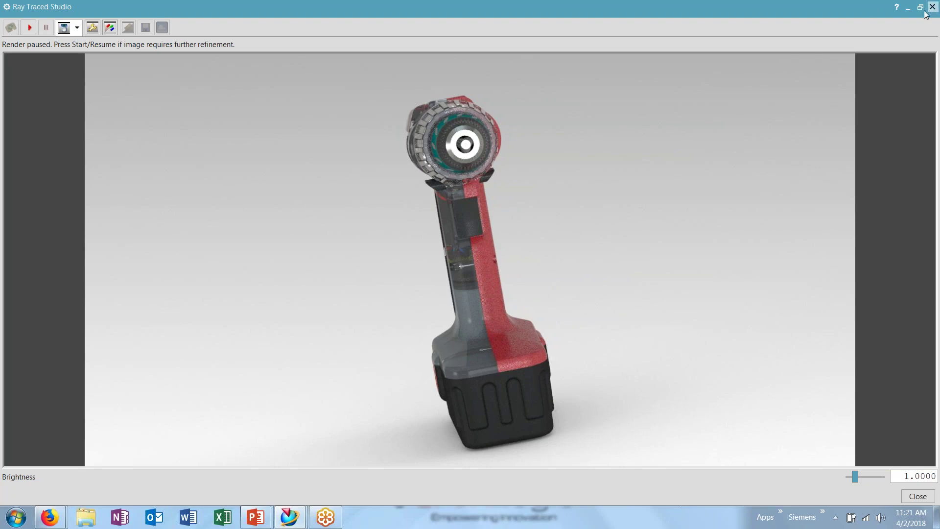
click(907, 7)
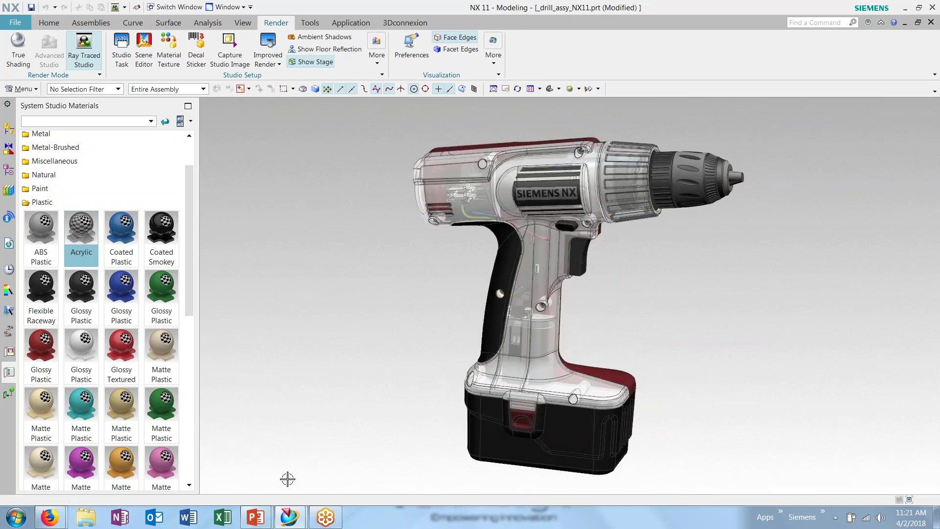
mouse_move(290, 517)
click(352, 459)
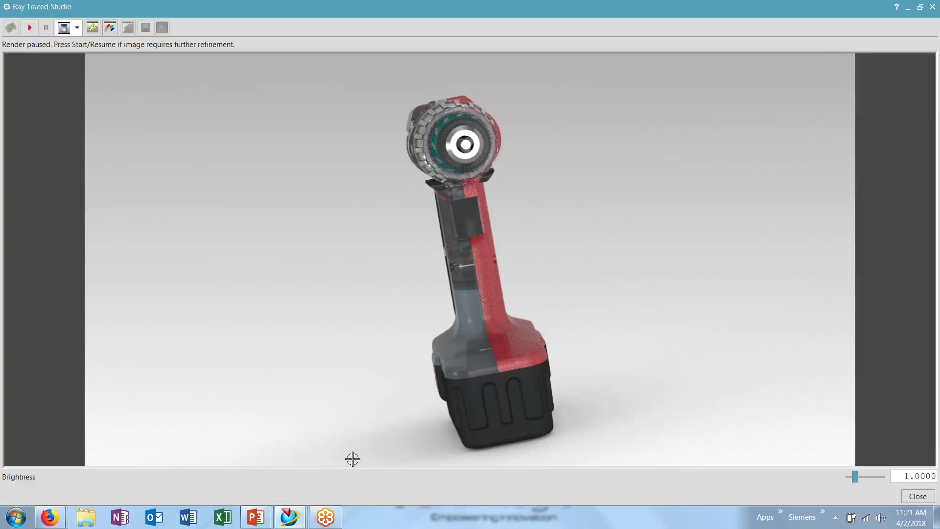
Change the render mode to Fast Interactive and resume the ray-traced rendering of the drill
click(77, 28)
click(63, 71)
click(30, 28)
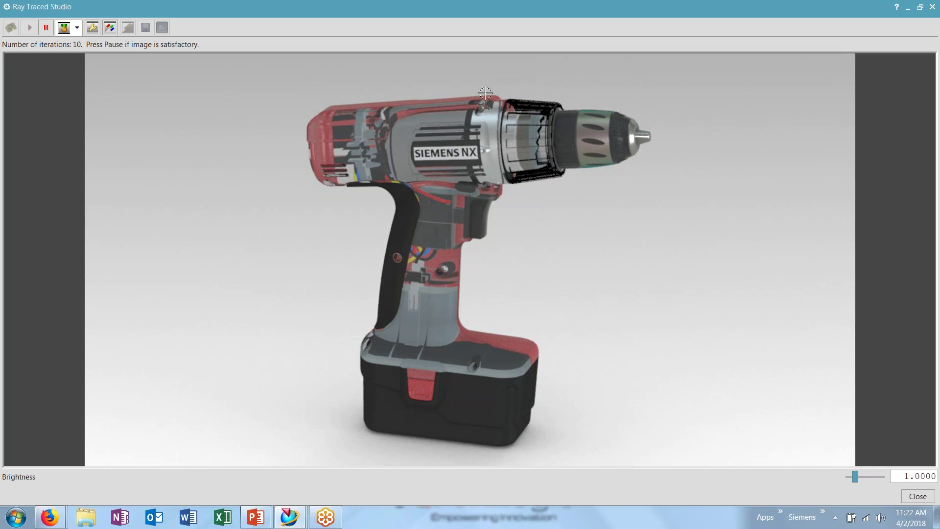
Switch the render mode to Quality Interactive, refine the drill's render further and pause it
click(77, 28)
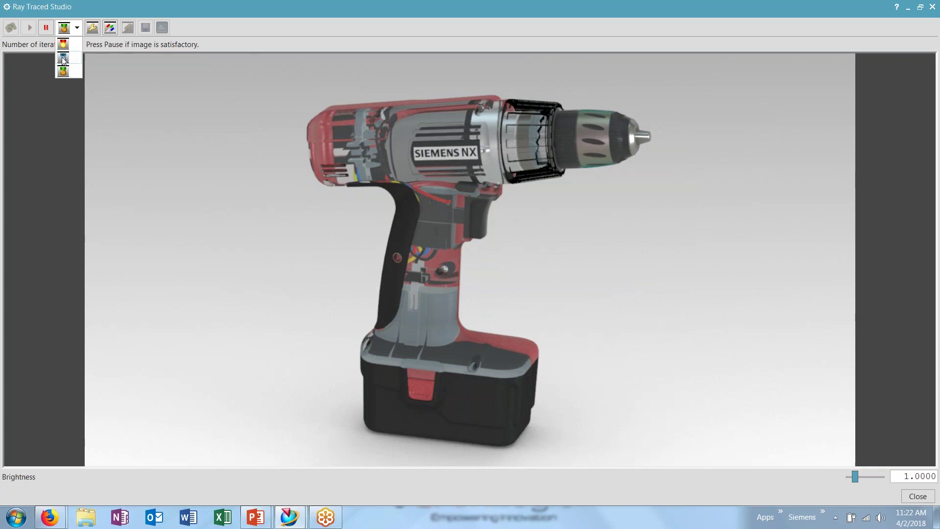
click(63, 58)
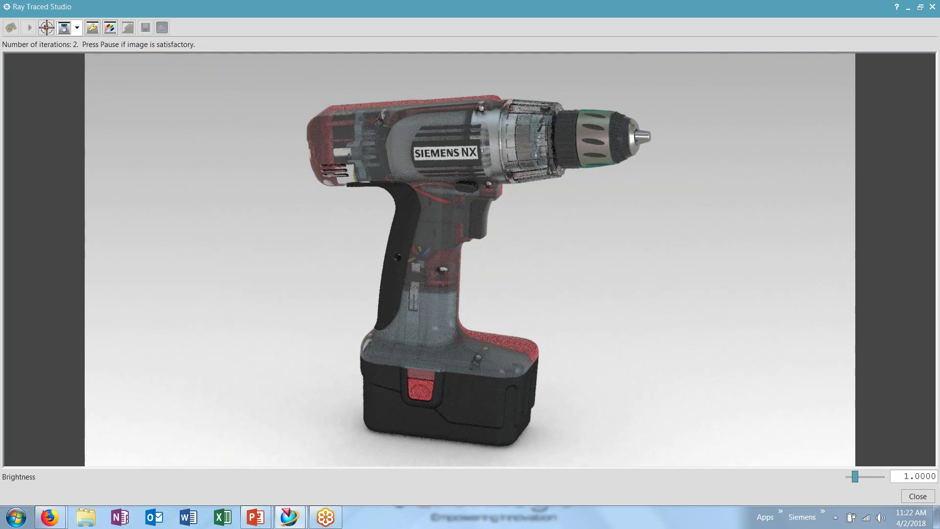
click(46, 27)
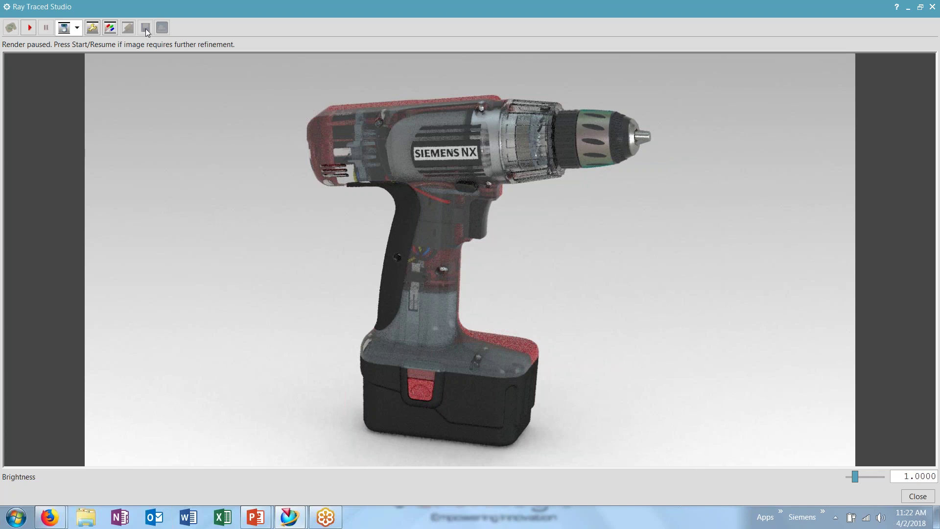
click(29, 28)
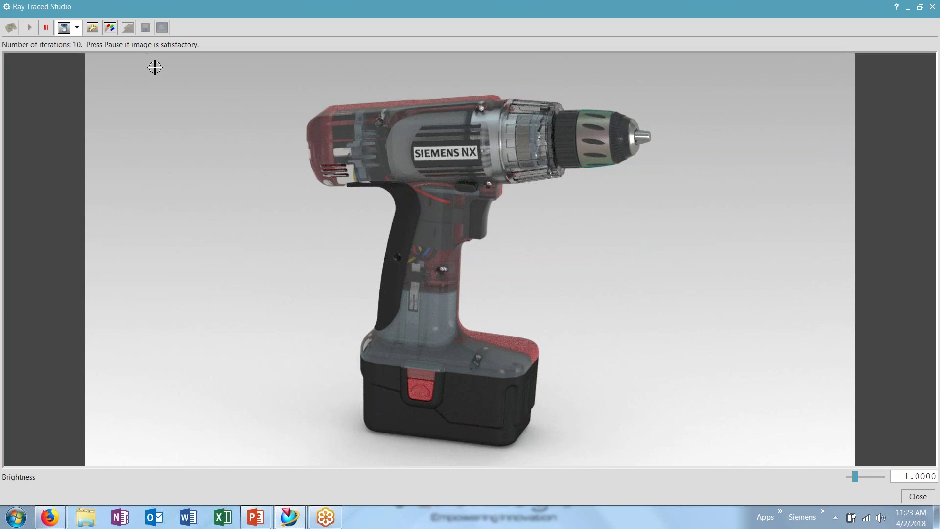
click(47, 27)
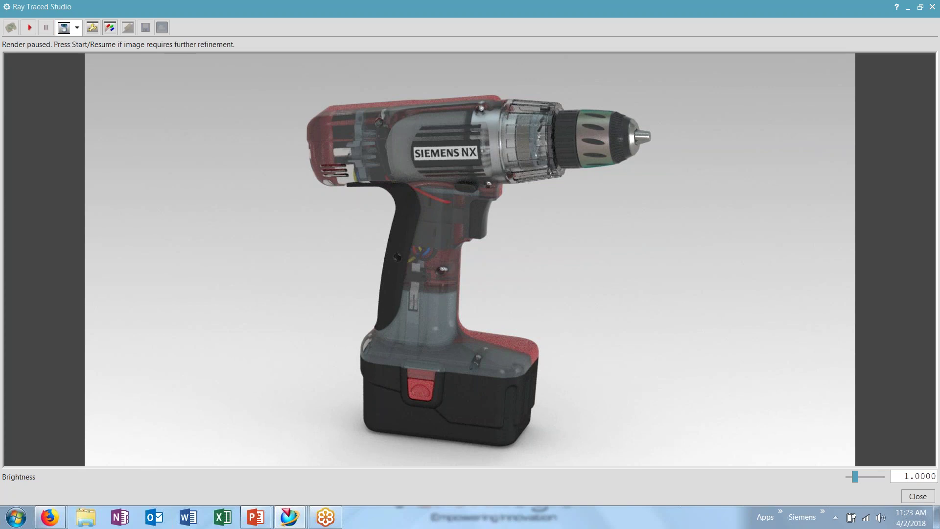
Try JPEG as the static image file format with Pixels as units in the Ray Traced Studio Editor, and discard the changes
click(93, 28)
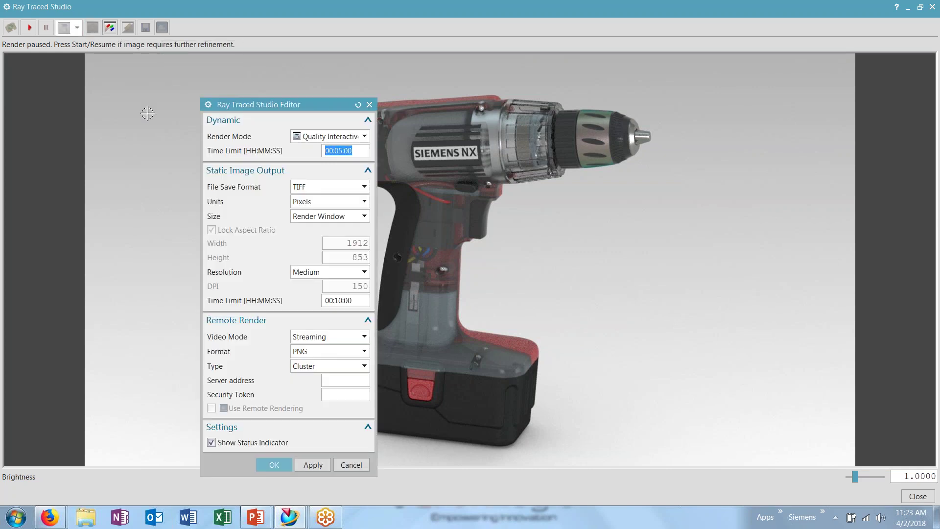
drag(263, 102, 230, 67)
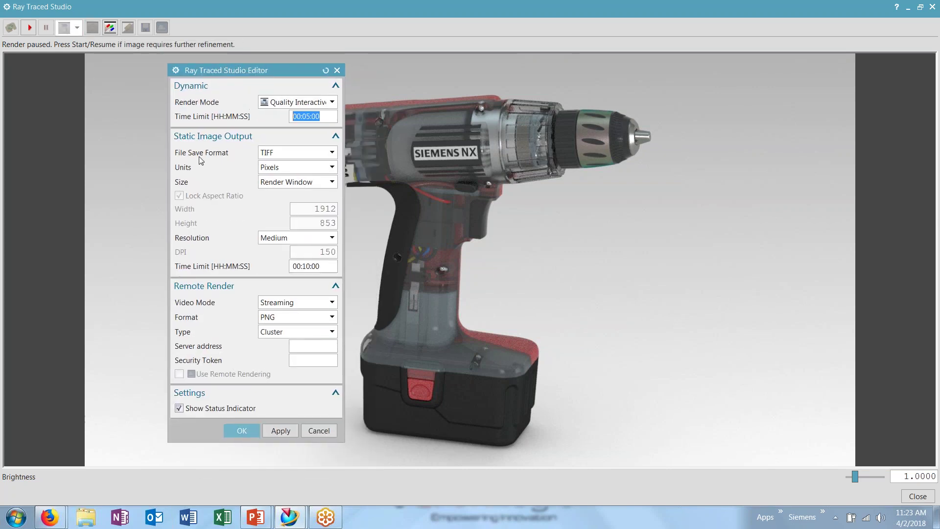
click(297, 153)
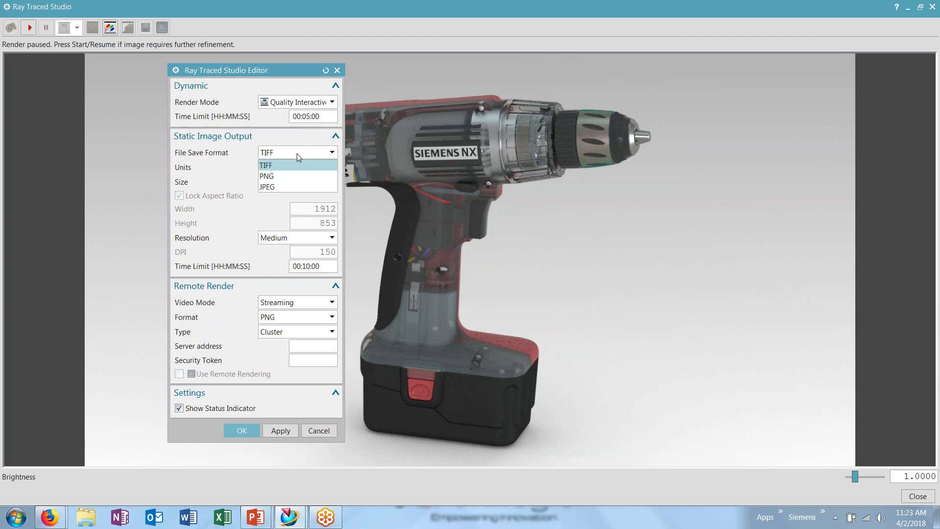
click(277, 186)
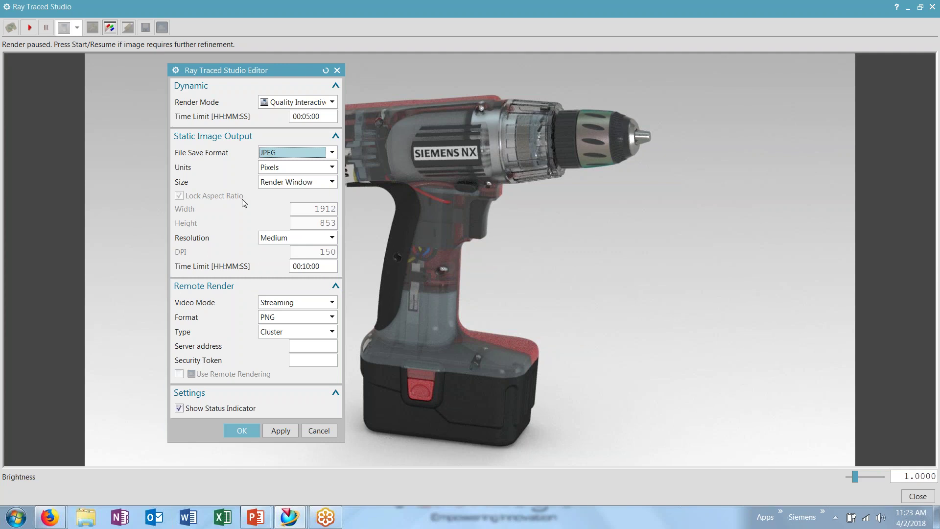
click(289, 168)
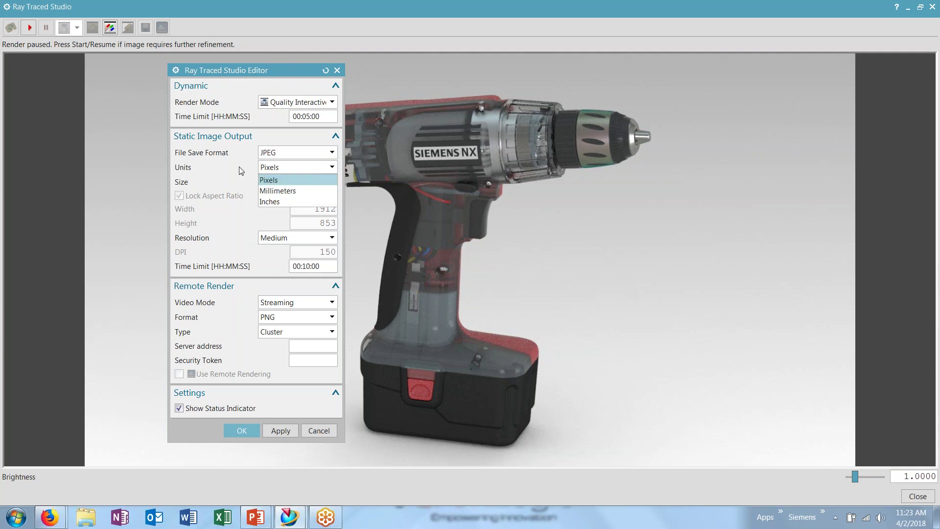
click(292, 167)
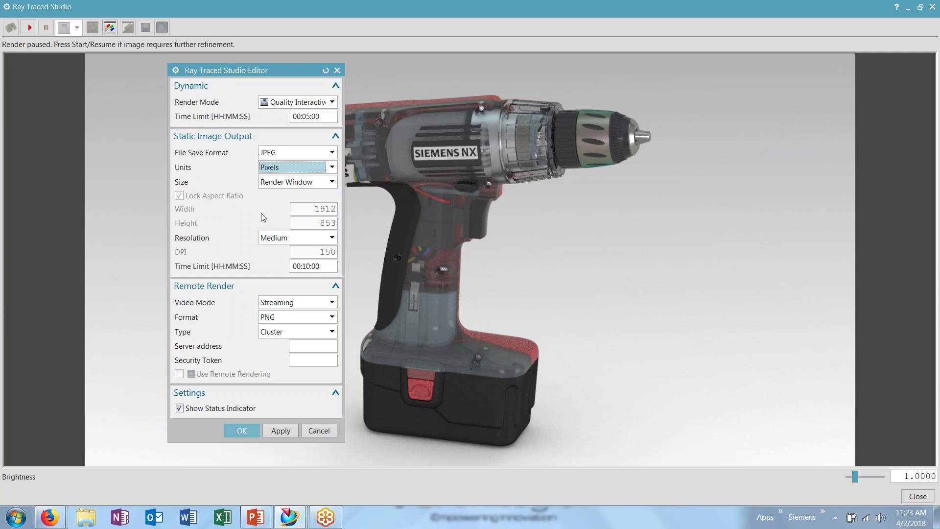
click(317, 431)
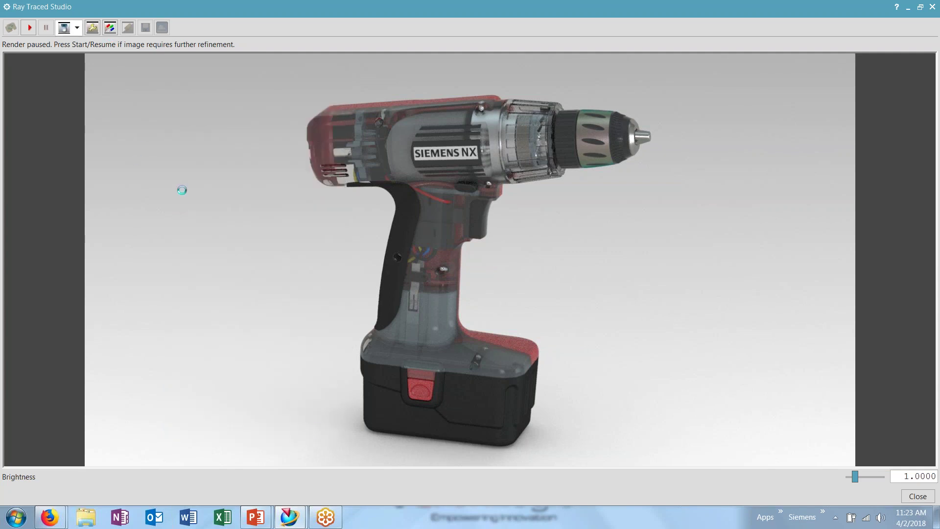
Start the static image render of the drill and pause it
click(108, 28)
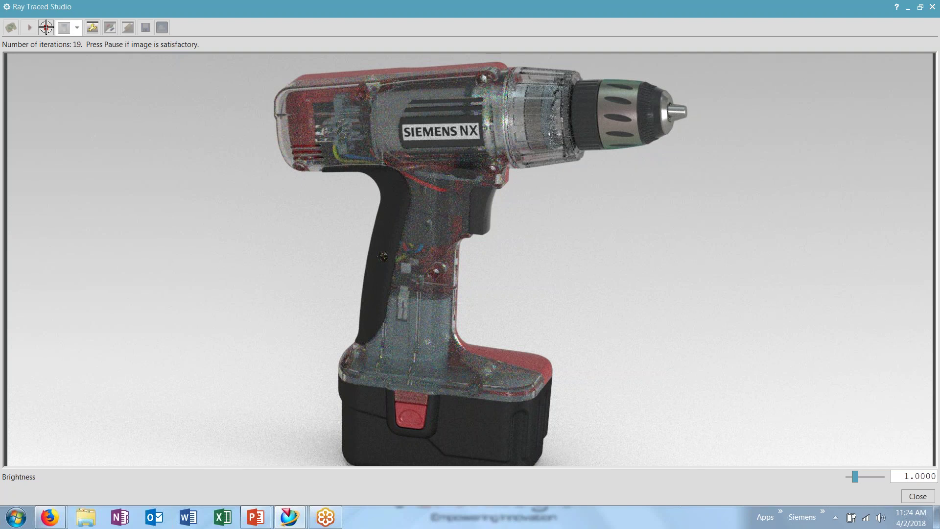
click(46, 27)
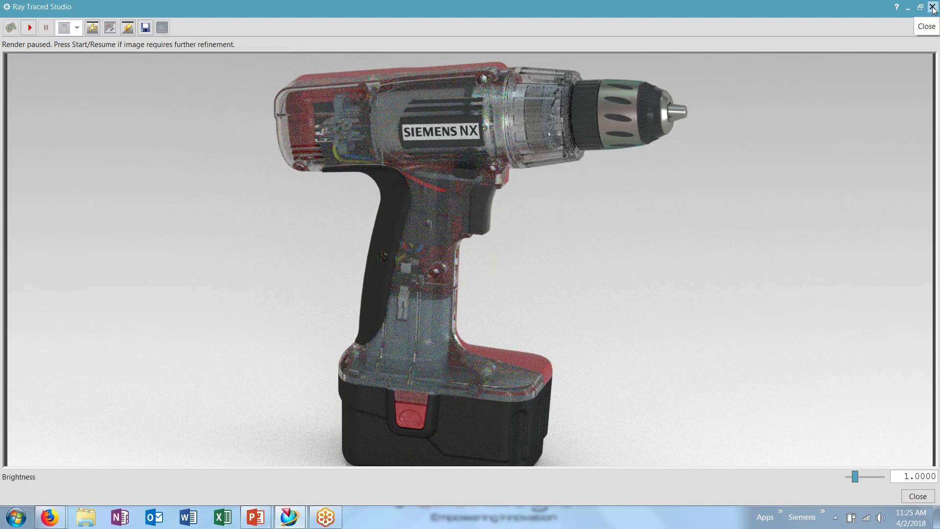
Switch to the PowerPoint presentation slide comparing the Ray Traced Studio render methods
mouse_move(256, 517)
click(323, 450)
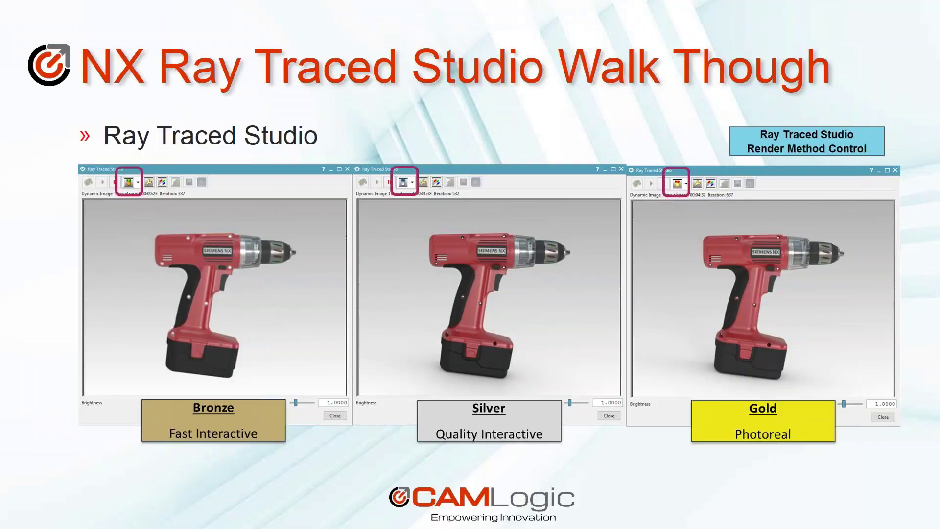